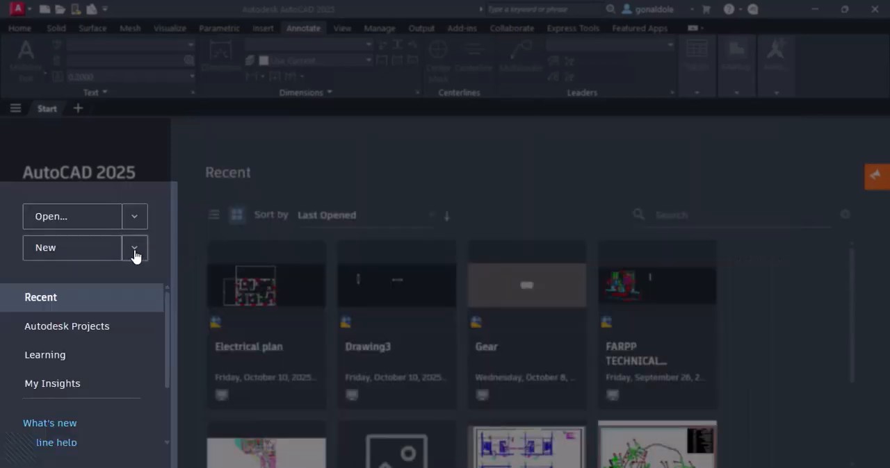
Examine the available drawing templates, the options for opening files and the list of recent drawings without opening any of them.
left_click(135, 253)
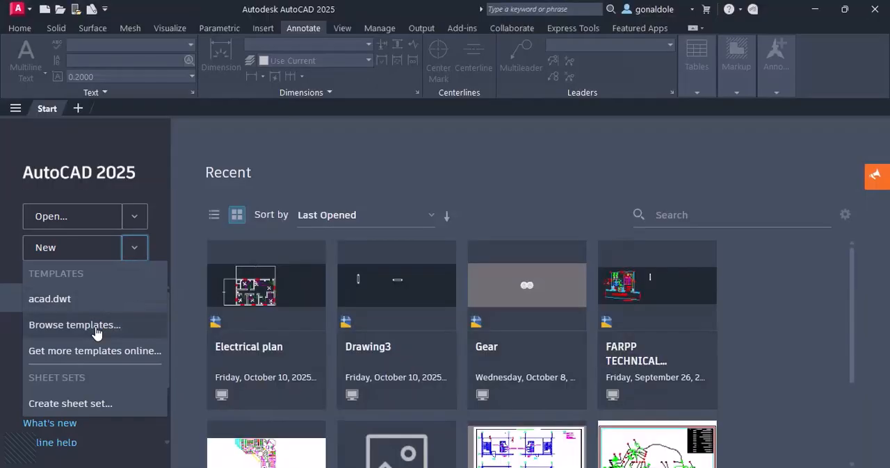
left_click(96, 334)
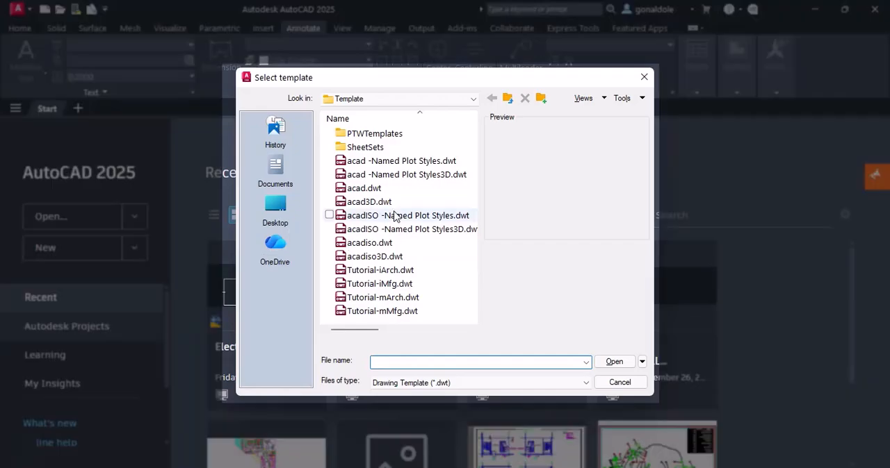
scroll(395, 258, "right", 3)
scroll(395, 257, "left", 3)
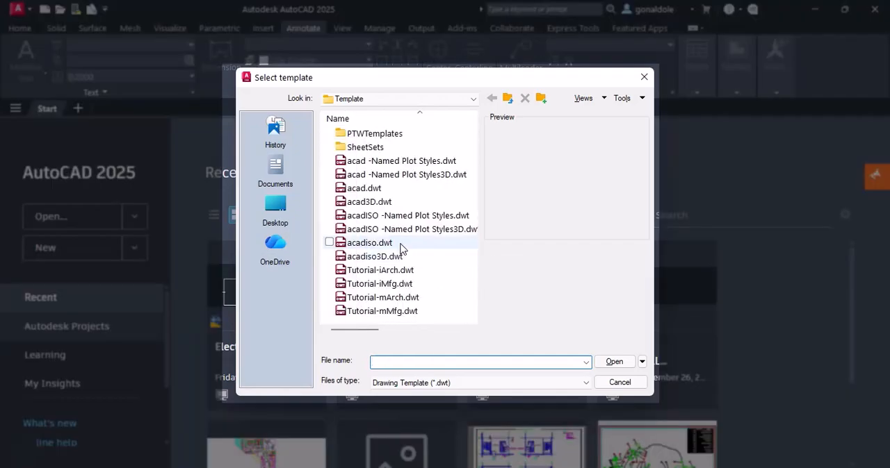
left_click(644, 77)
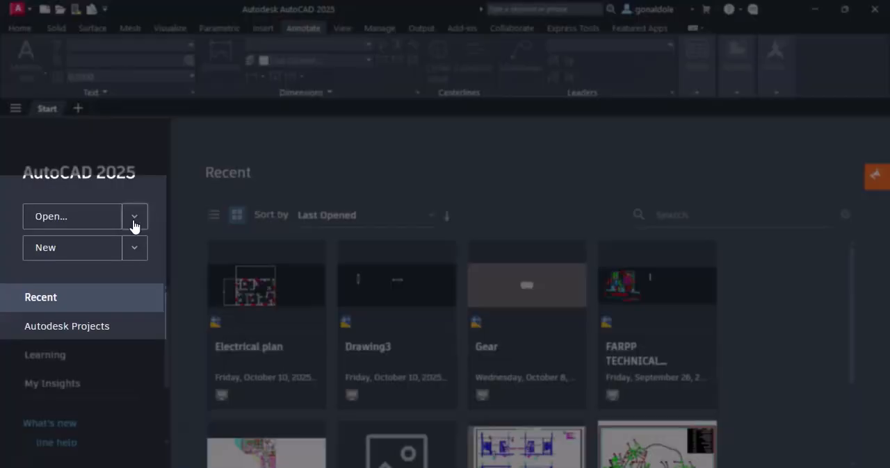
left_click(134, 217)
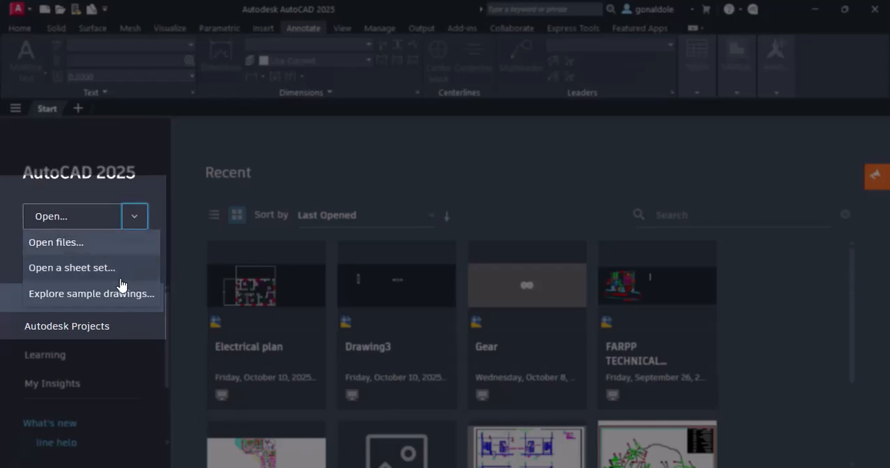
left_click(209, 177)
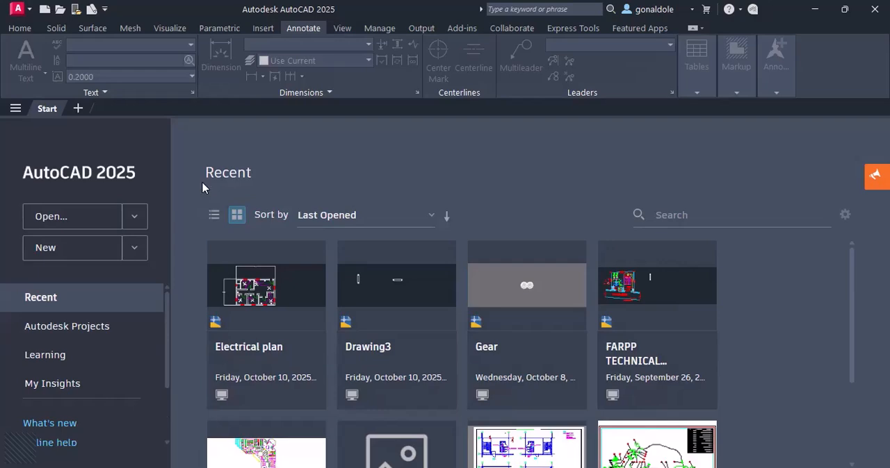
scroll(332, 278, "down", 2)
scroll(345, 300, "up", 2)
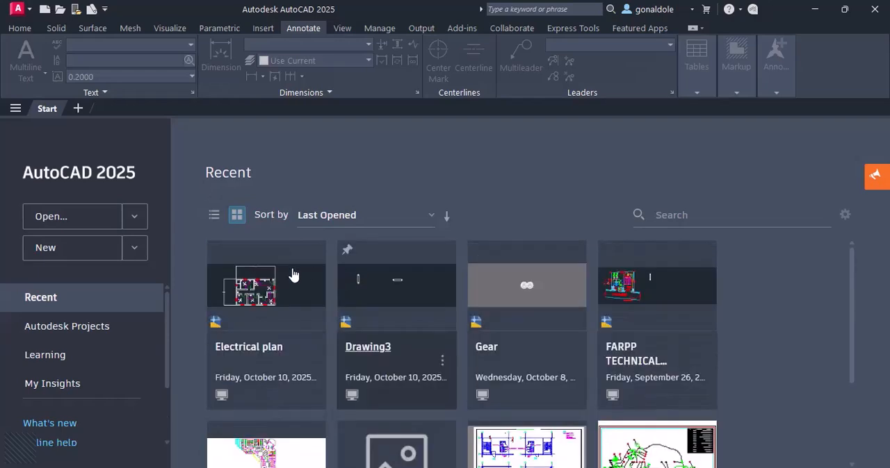
Create a new drawing and switch the workspace to Drafting & Annotation.
left_click(83, 256)
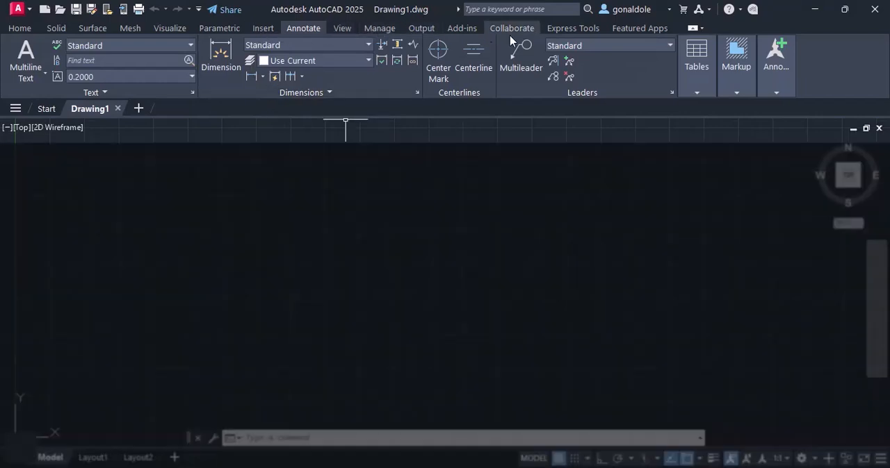
left_click(21, 29)
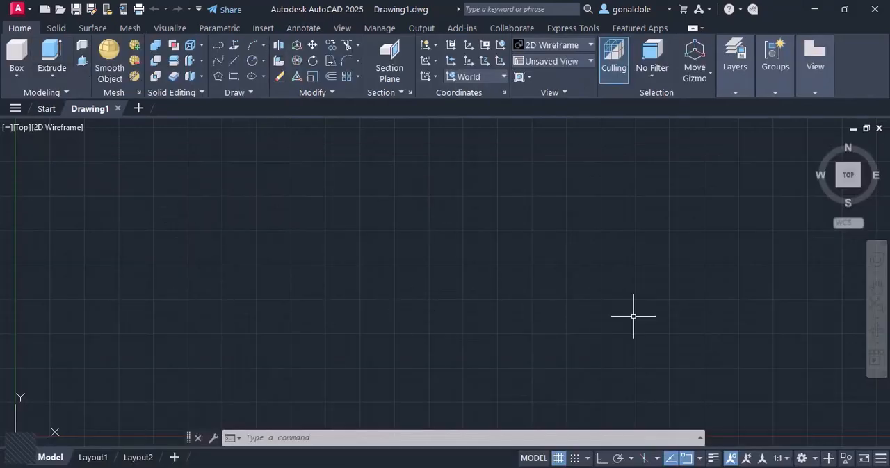
left_click(815, 455)
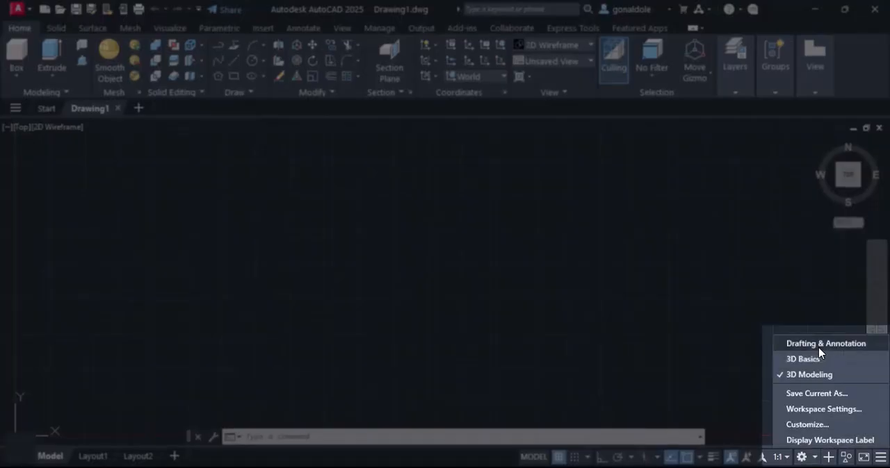
left_click(826, 344)
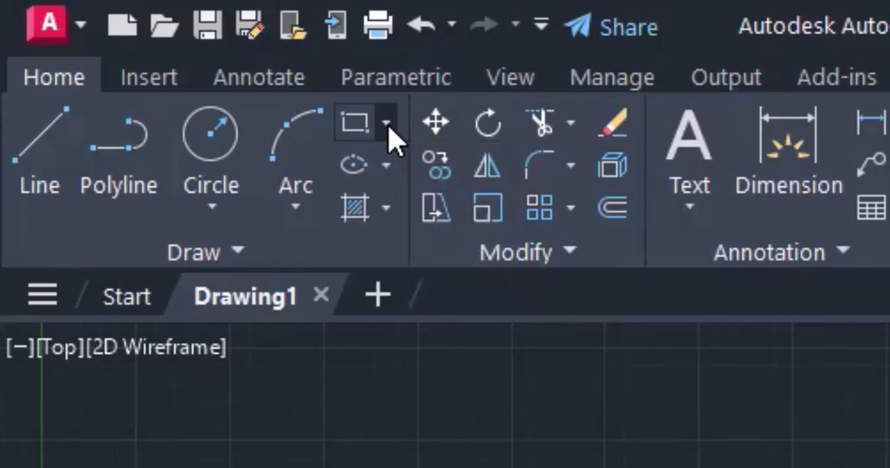
Examine the ellipse and array variants, the Properties, Groups, Utilities, Clipboard and View tools, and the block, reference and import tools for inserting content.
left_click(386, 166)
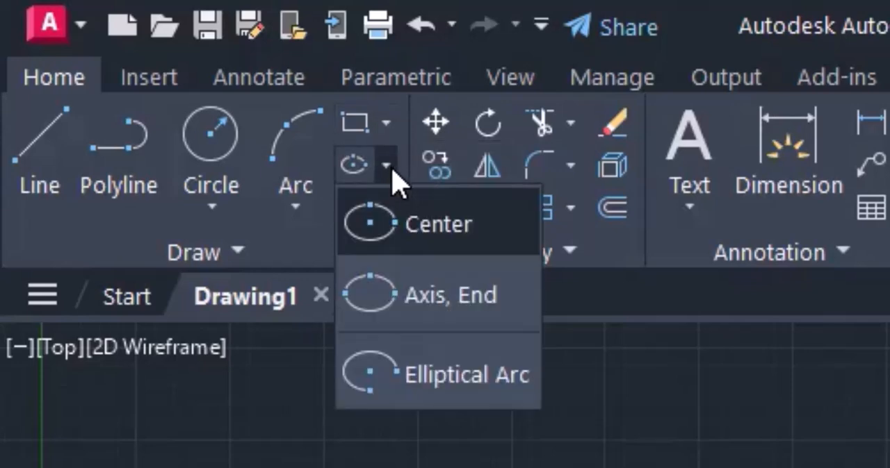
left_click(391, 227)
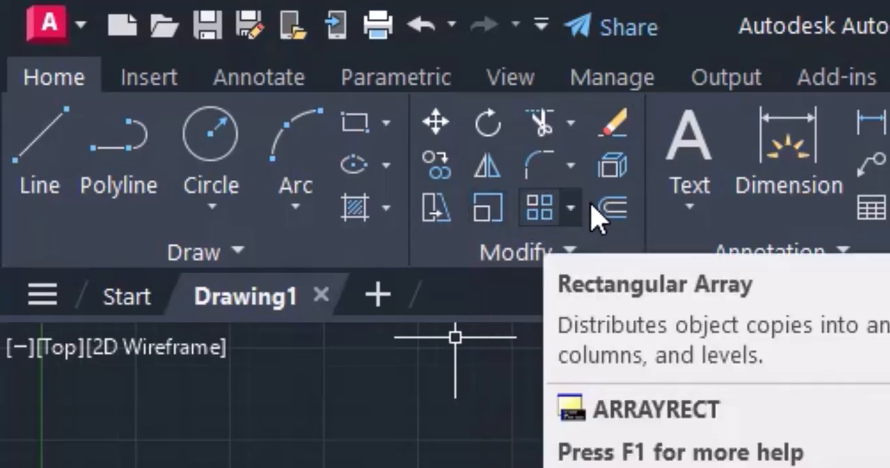
left_click(570, 211)
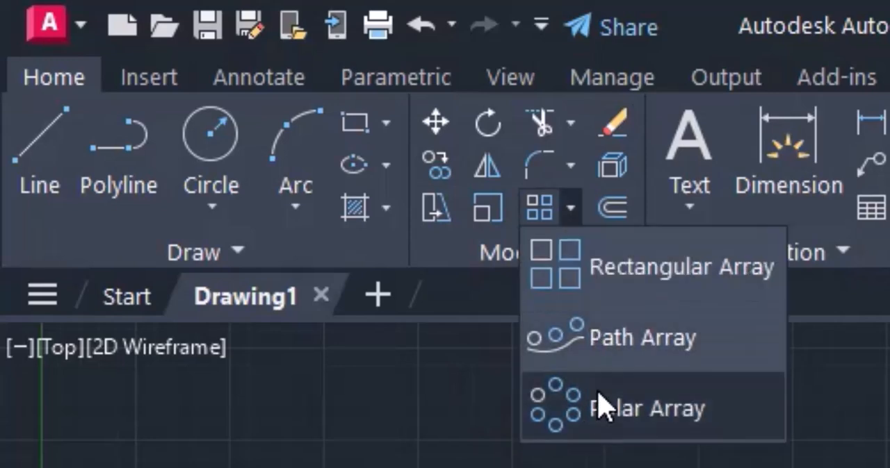
left_click(616, 224)
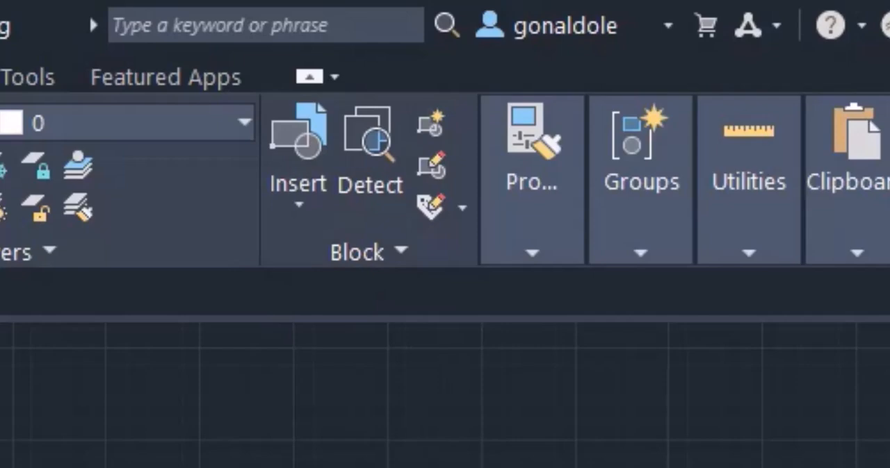
left_click(521, 250)
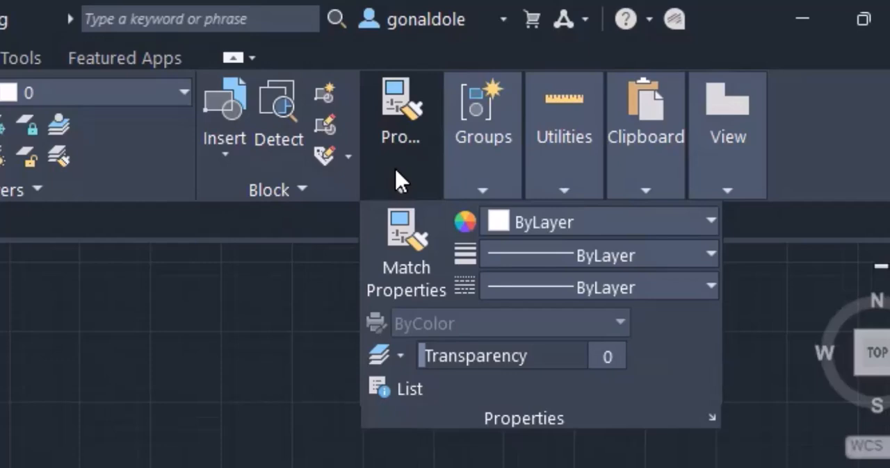
left_click(485, 185)
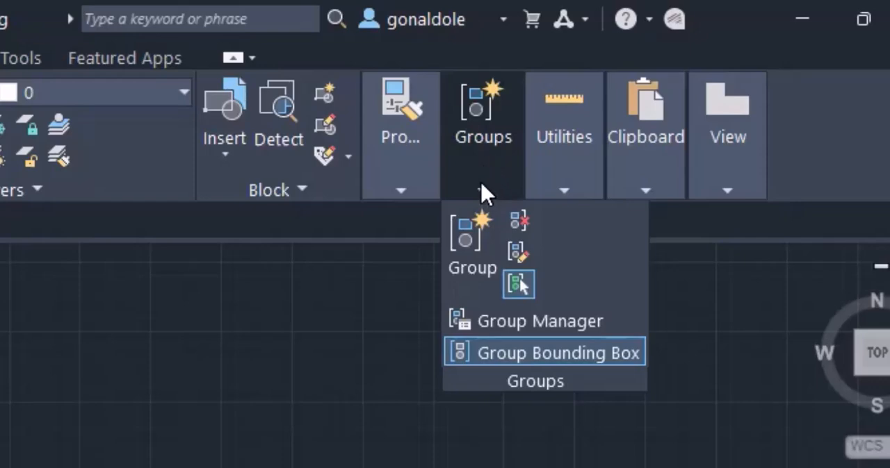
left_click(553, 198)
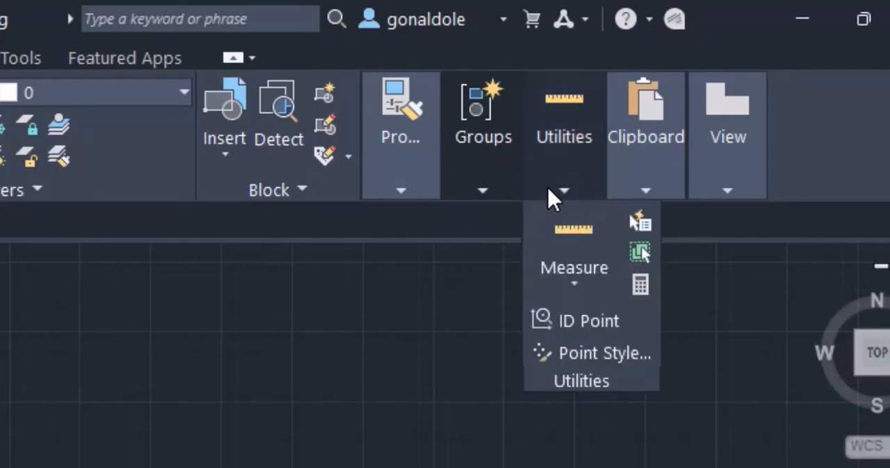
left_click(640, 185)
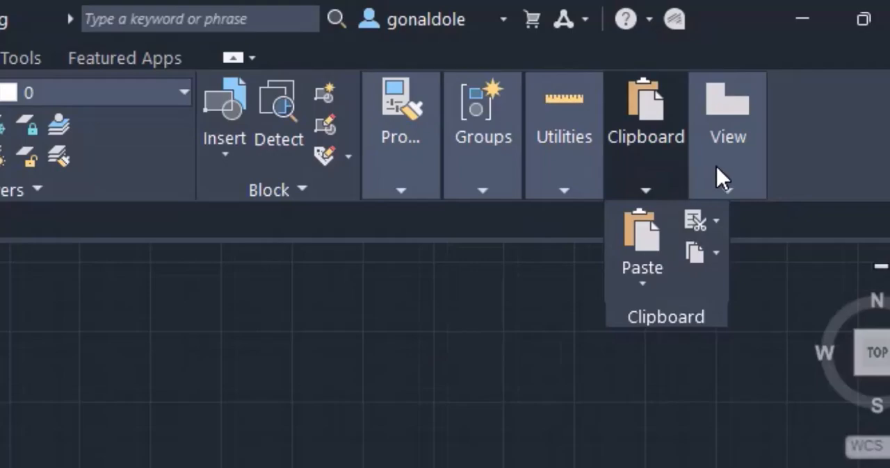
mouse_move(715, 190)
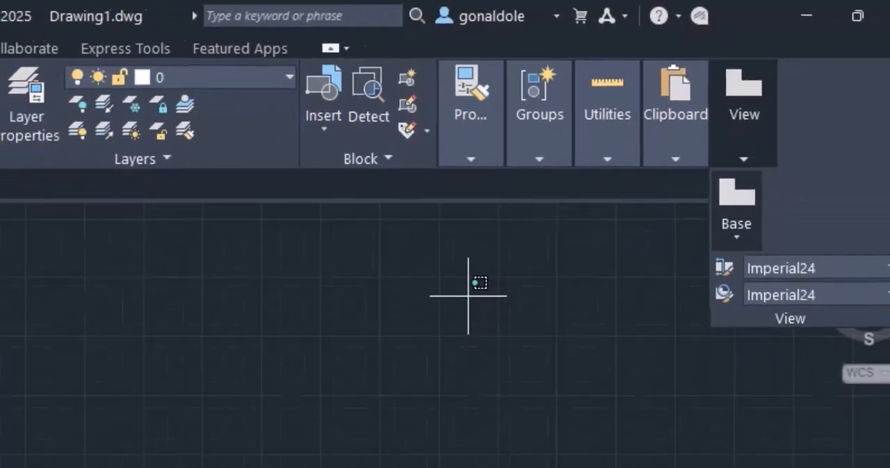
left_click(124, 414)
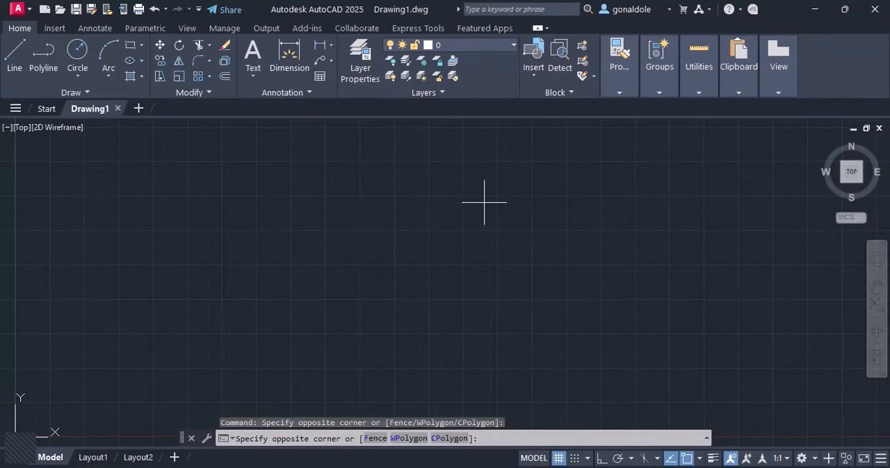
left_click(124, 290)
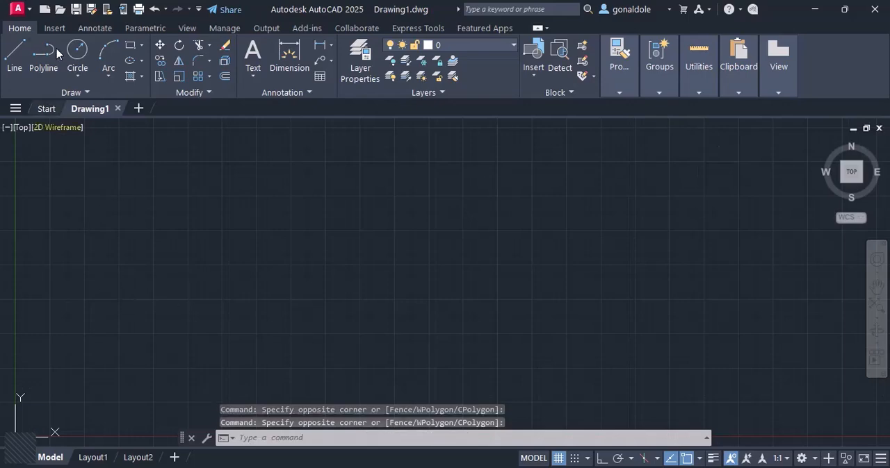
left_click(64, 30)
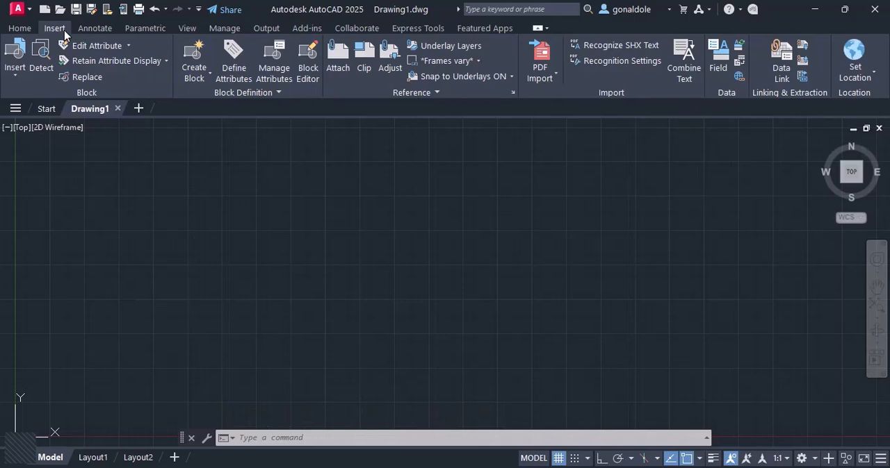
left_click(21, 29)
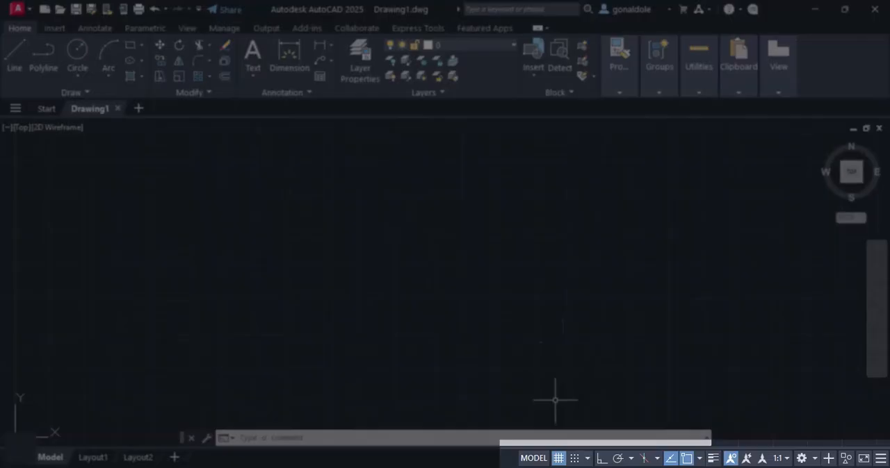
Draw a rectangle from separate Line segments above the X axis, with Ortho mode turned on.
scroll(223, 319, "down", 5)
scroll(224, 316, "up", 2)
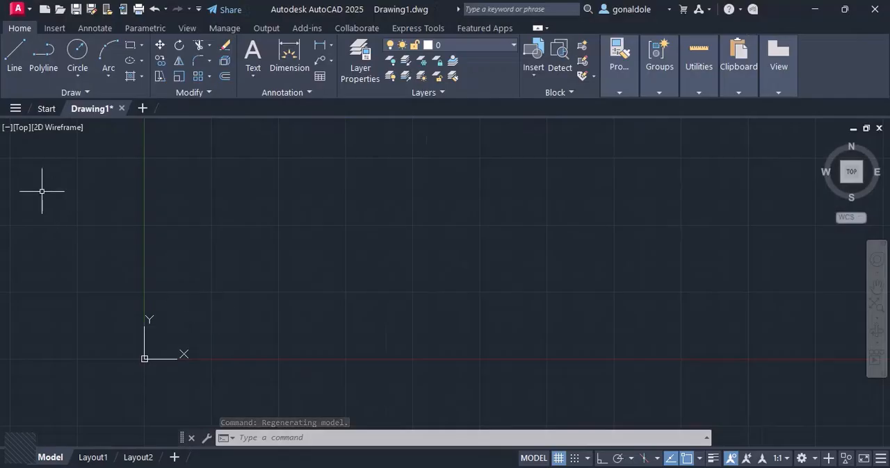
left_click(14, 62)
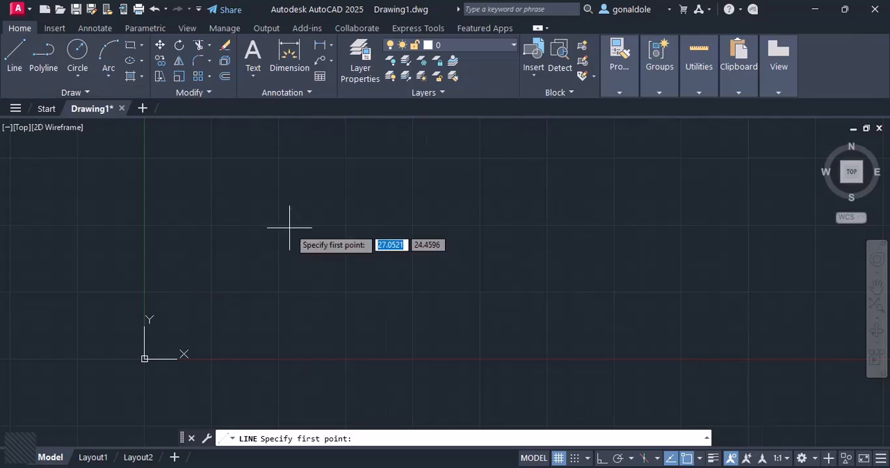
left_click(252, 209)
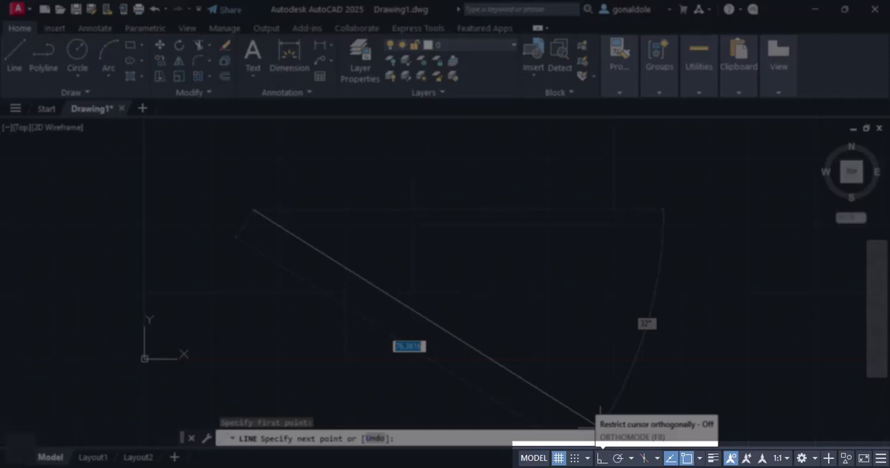
left_click(601, 458)
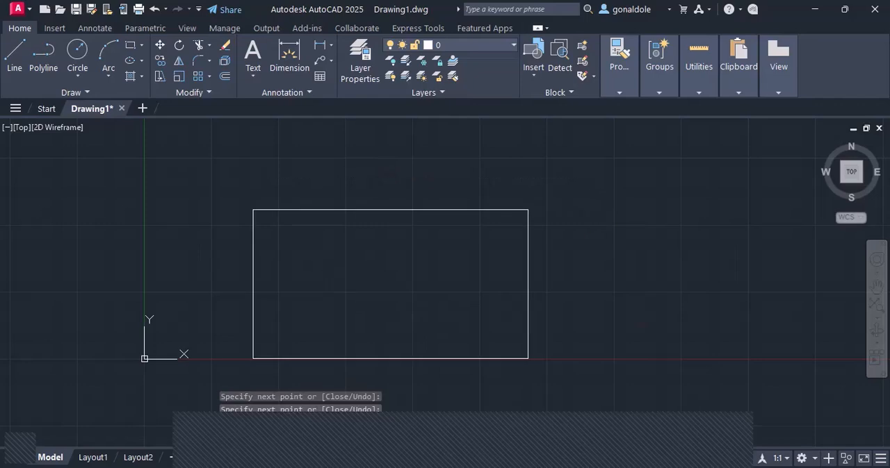
scroll(361, 268, "down", 1)
mouse_move(417, 262)
middle_mouse_down()
mouse_move(392, 239)
mouse_move(389, 221)
middle_mouse_up()
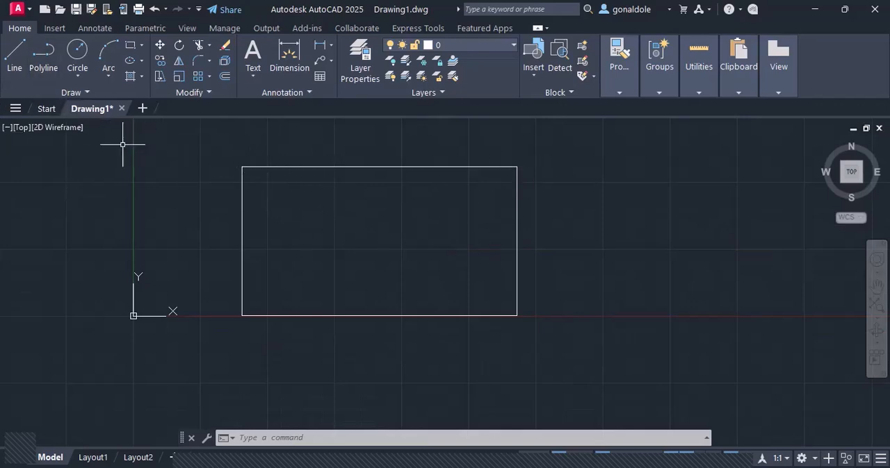
Draw a second rectangle of similar size with Polyline, to the right of the one made of lines.
middle_click_drag(355, 248, 232, 253)
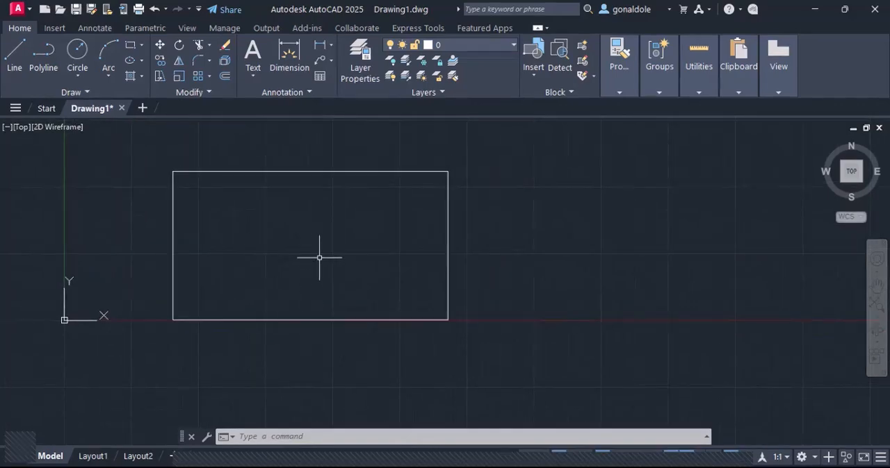
double_click(310, 230)
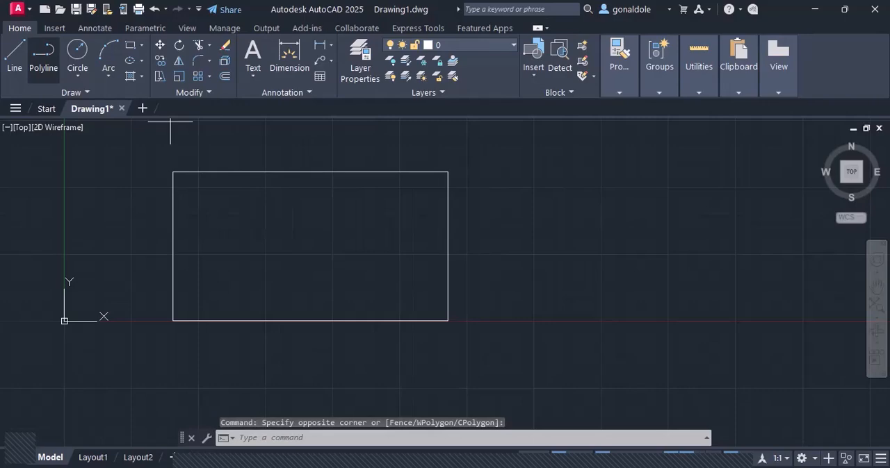
left_click(43, 55)
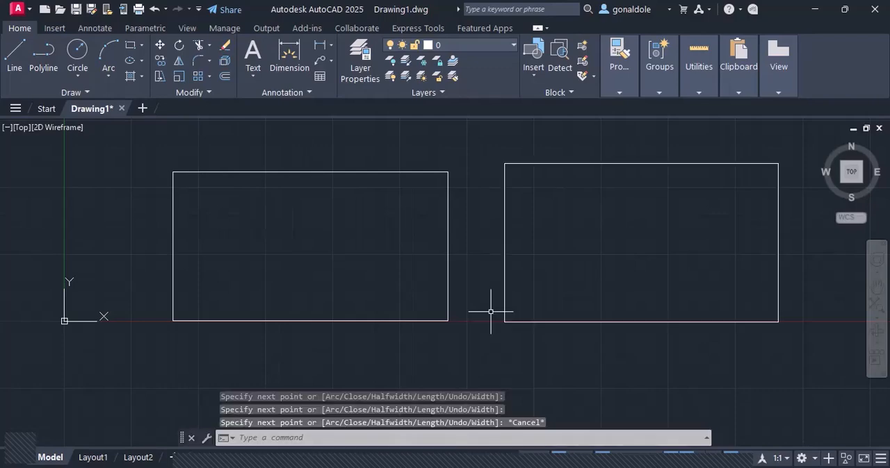
Check how a single edge of the line-drawn rectangle selects, and stretch the polyline rectangle's upper-left corner horizontally outward to the left.
left_click(448, 289)
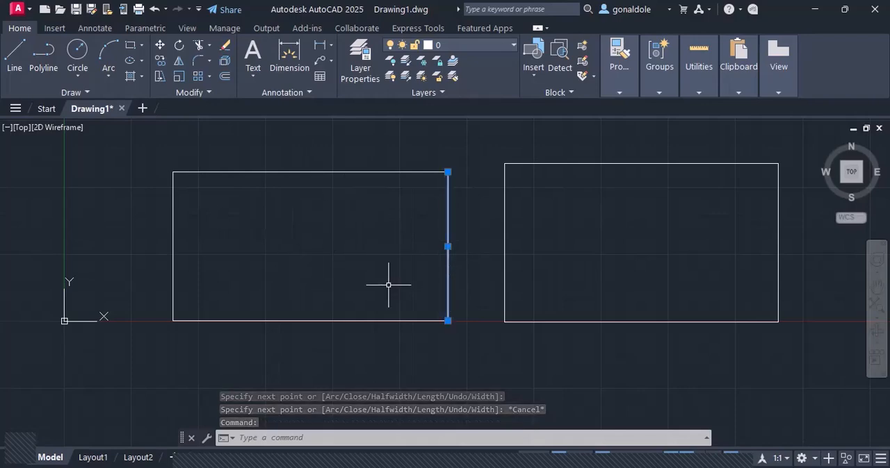
key("Escape")
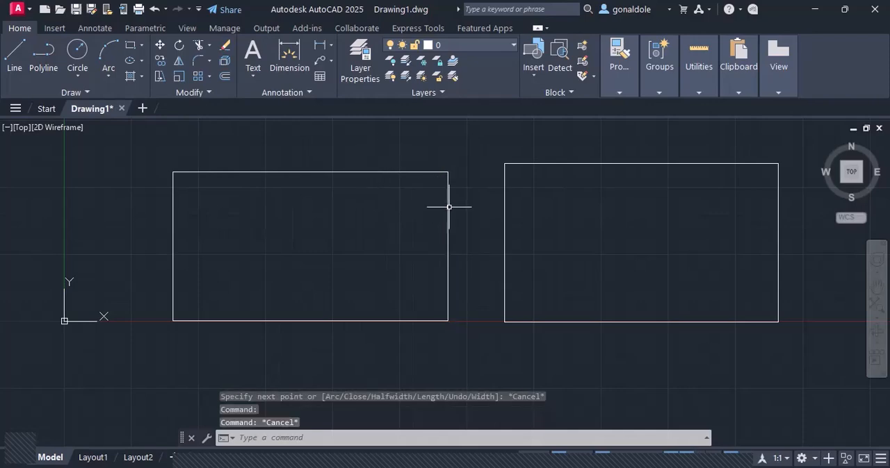
left_click(504, 236)
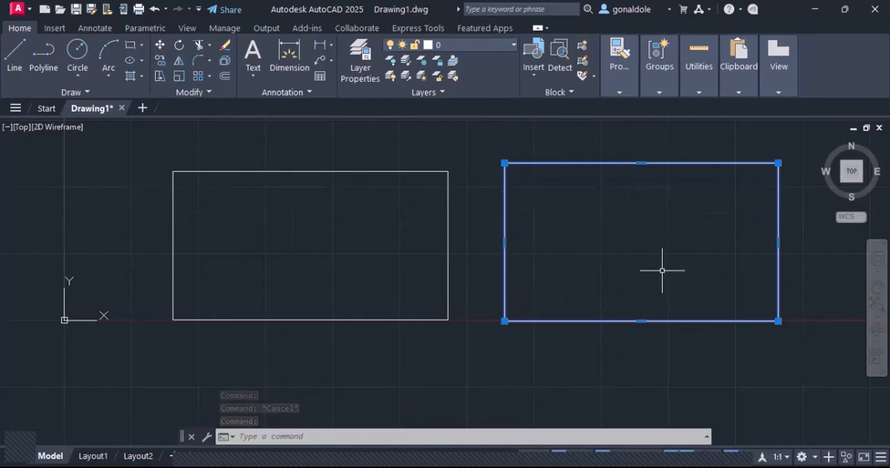
left_click(504, 163)
left_click(458, 164)
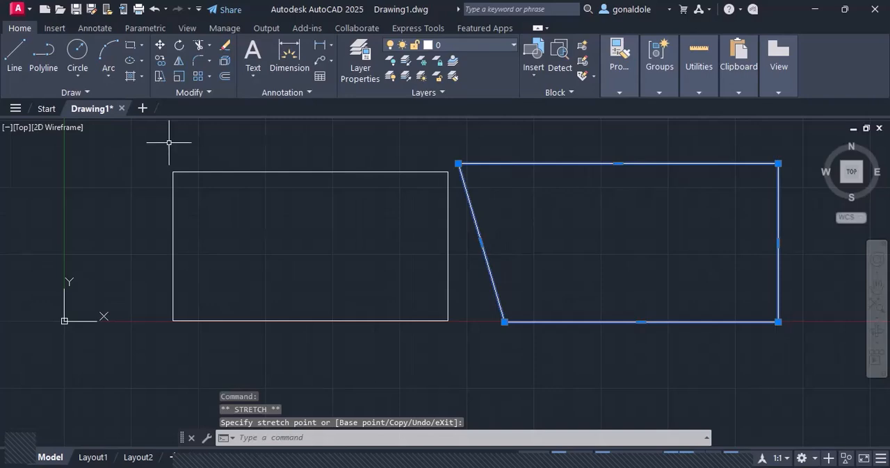
Stretch the upper endpoint of the line-drawn rectangle's left edge horizontally outward to the left, then clear the selection.
key("Escape")
left_click(172, 195)
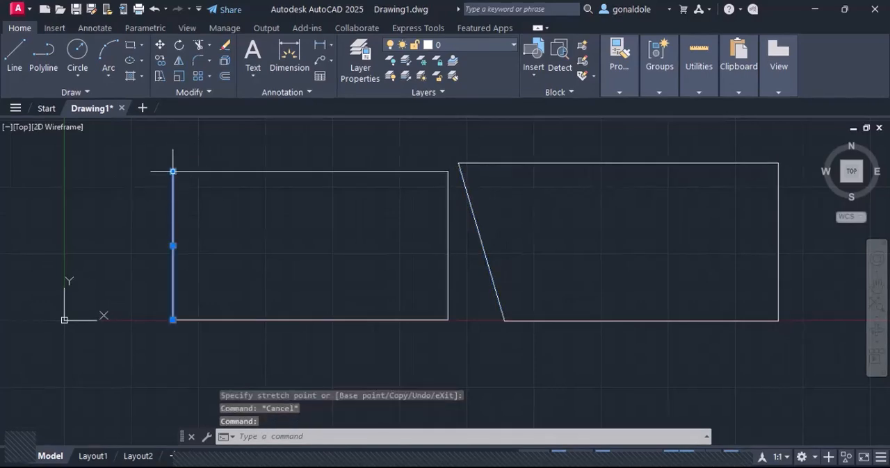
left_click(173, 171)
left_click(105, 171)
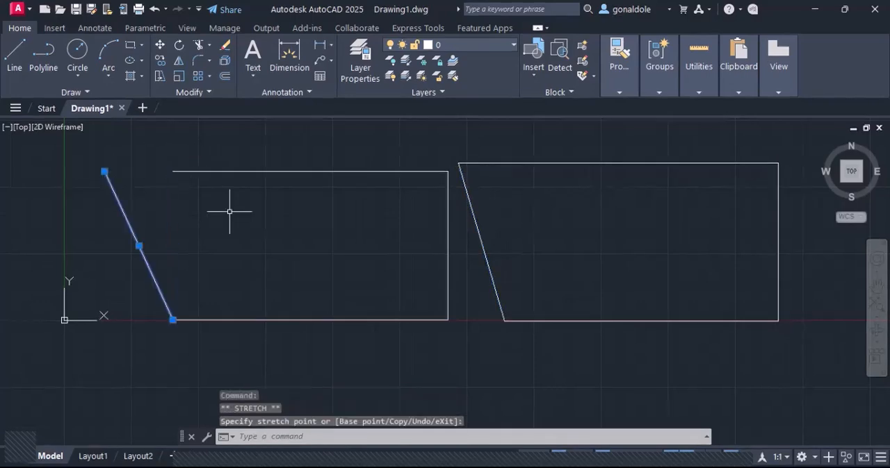
key("Escape")
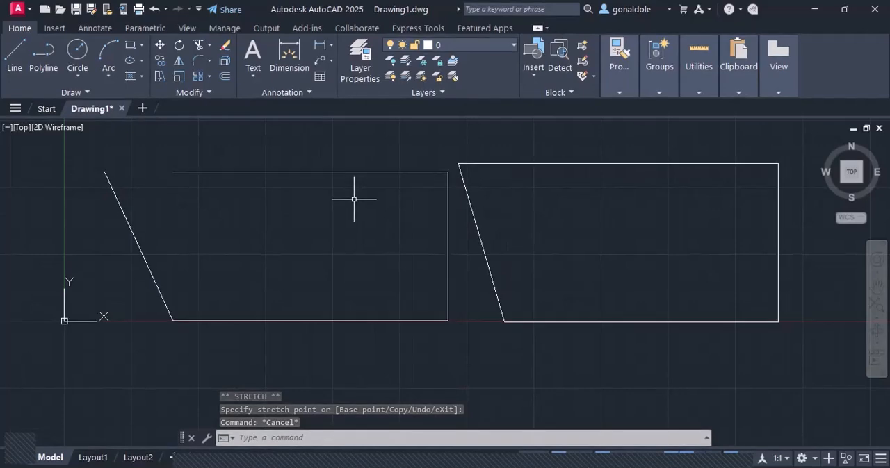
Turn on polar tracking and set its angle increments to 15, 30, 45, 60 degrees.
scroll(368, 205, "down", 4)
middle_click_drag(369, 206, 269, 234)
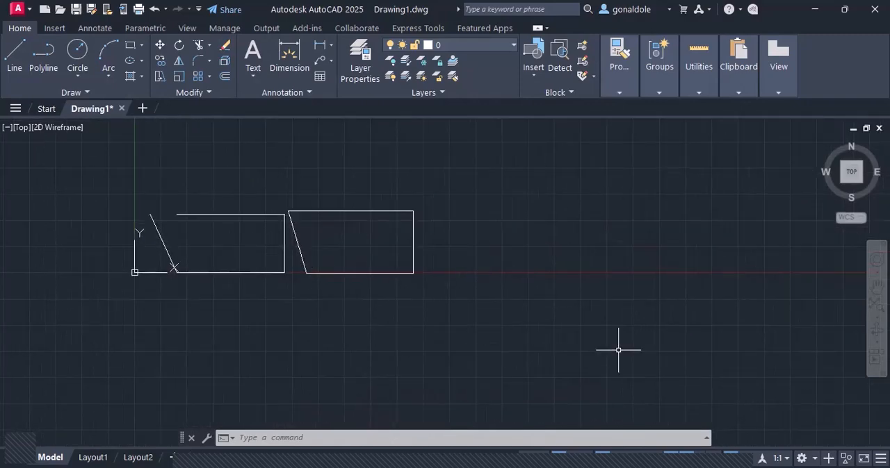
left_click(619, 386)
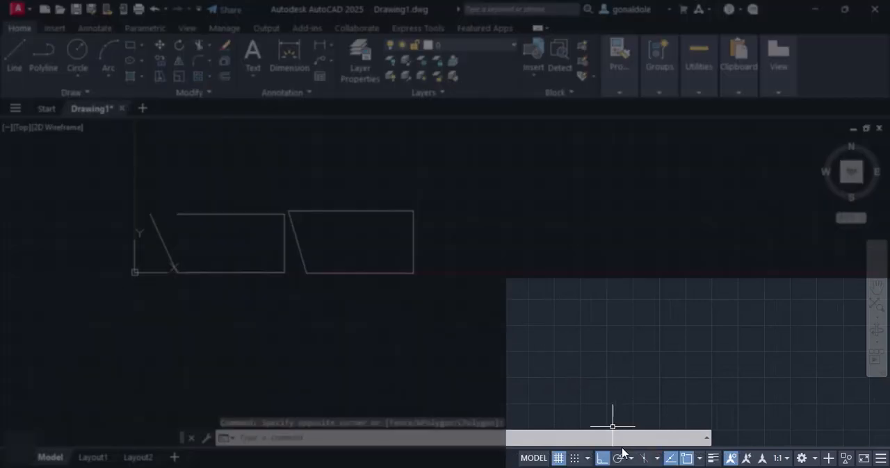
left_click(617, 458)
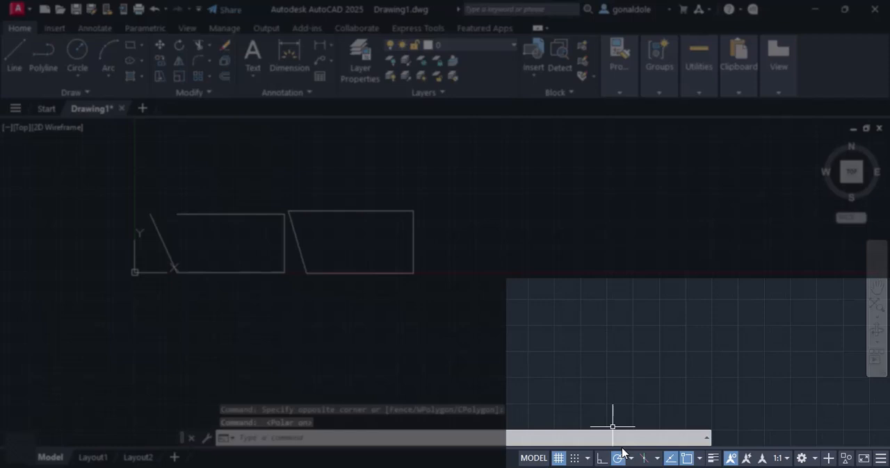
left_click(629, 451)
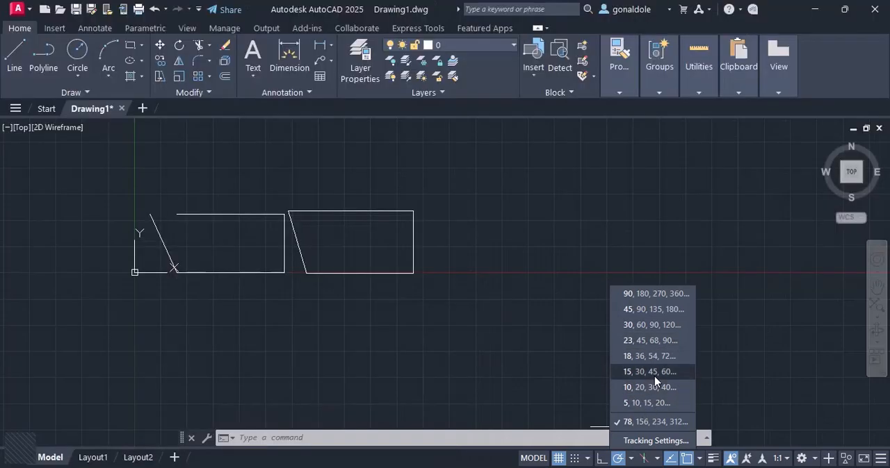
left_click(654, 373)
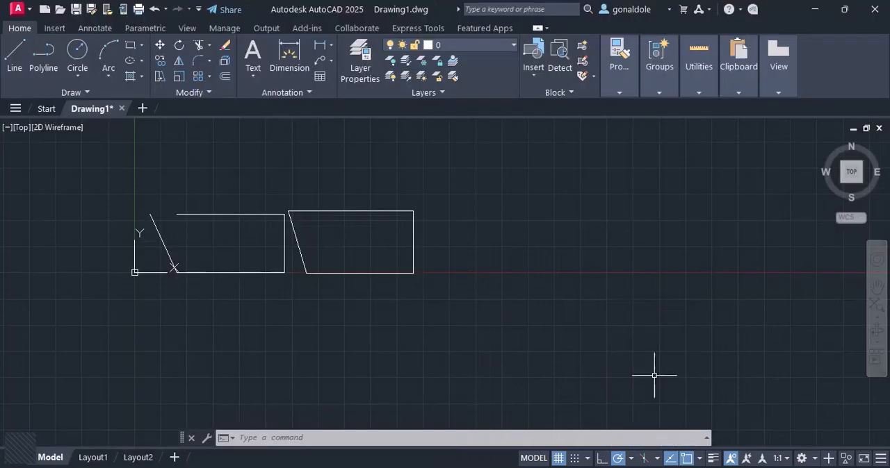
Draw lines at 0, 15, 30 and 45 degrees from one shared point on the X axis, to the right of the polyline shape.
left_click(20, 51)
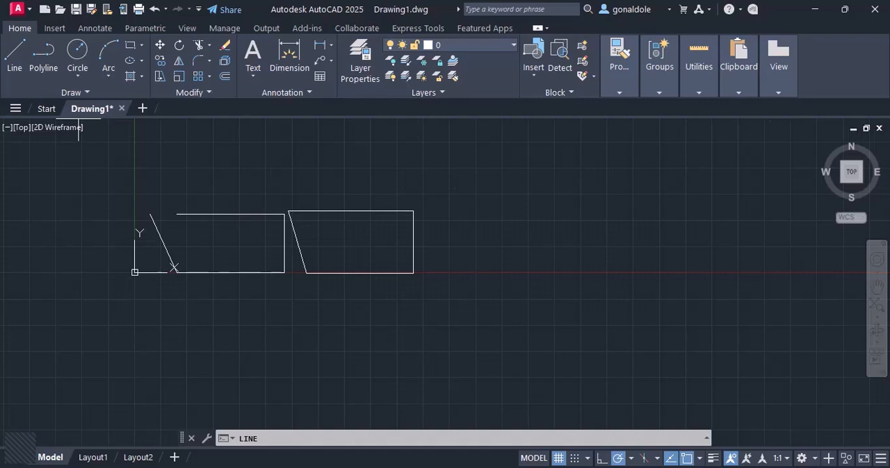
key("Return")
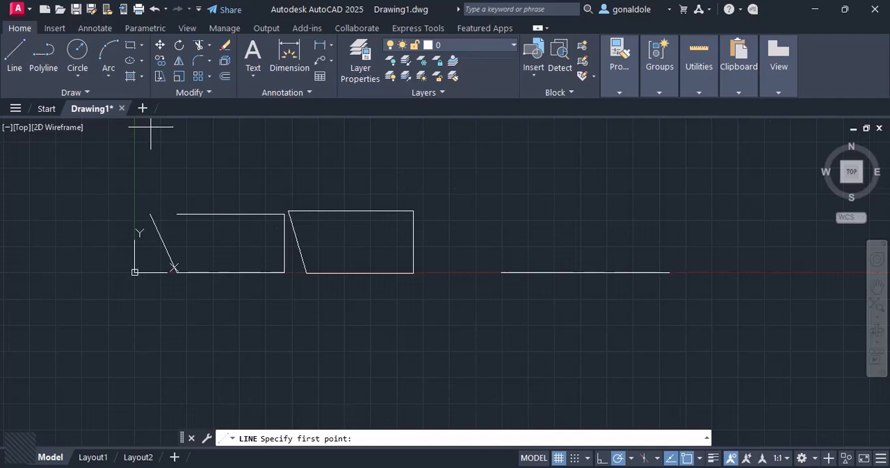
left_click(501, 272)
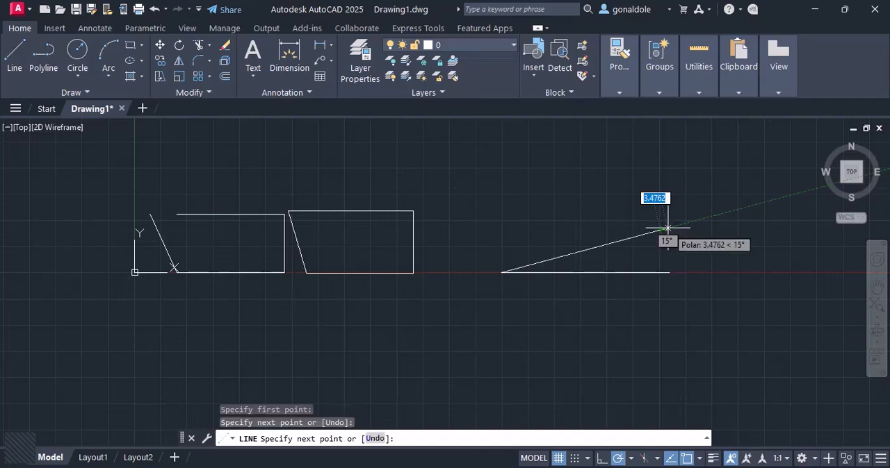
left_click(666, 229)
key("Return")
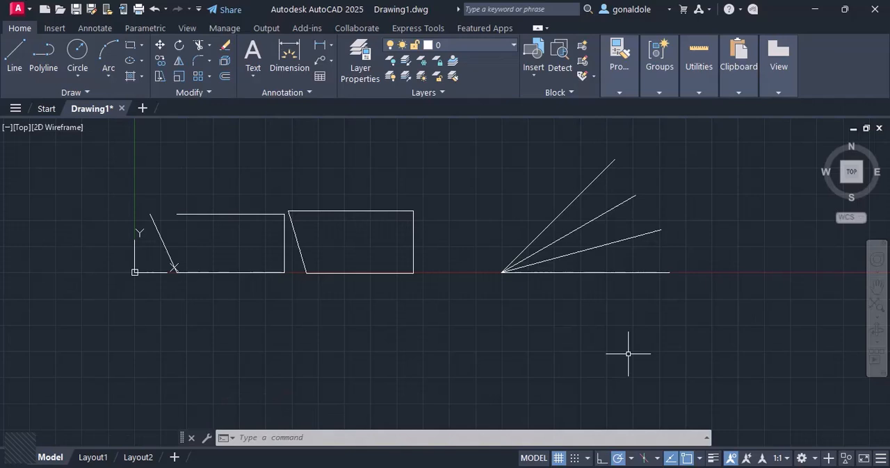
Toggle object snap tracking off and back on.
key("F11")
key("F11")
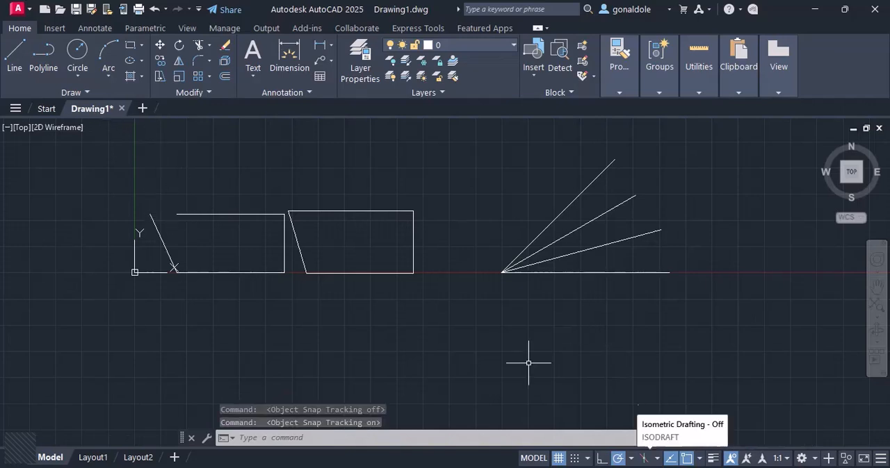